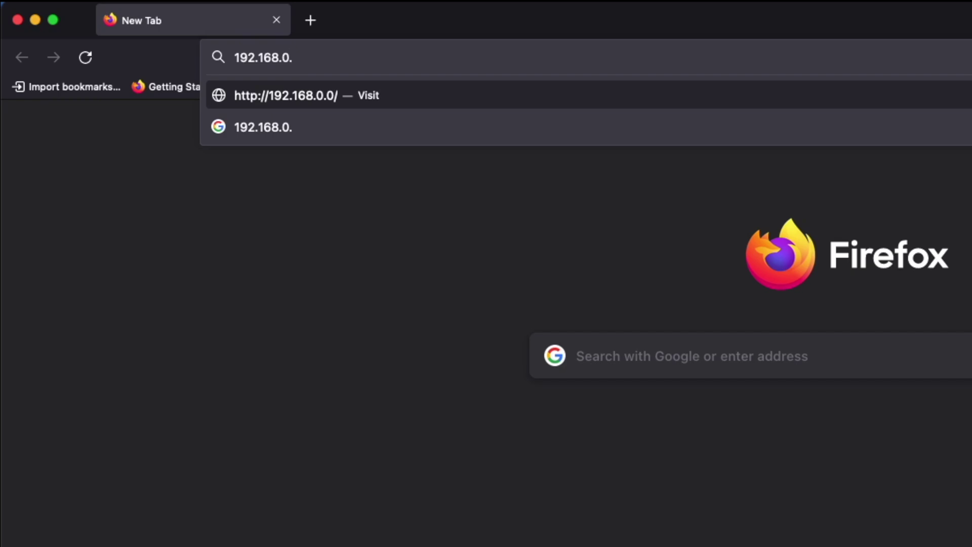
- Load 192.168.0.1 in Firefox and enter admin as the new administrator username
text(1/webpages/account.html)
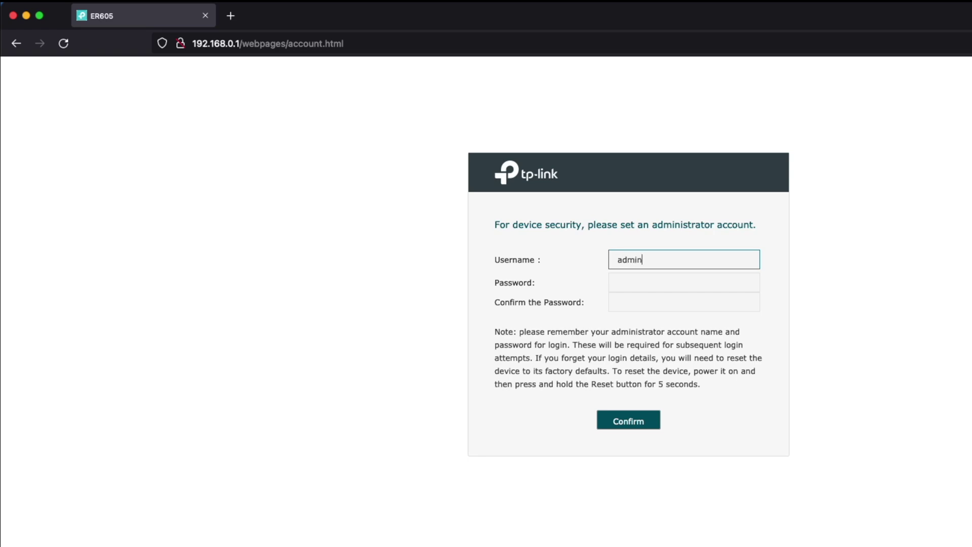
- Set and confirm the admin password, then log in as admin to reach System Status
click(684, 282)
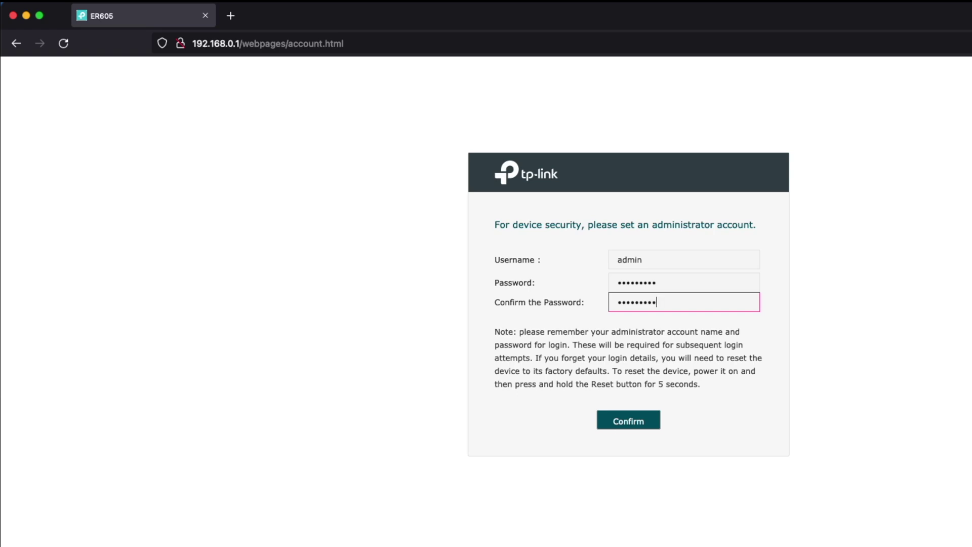
click(614, 419)
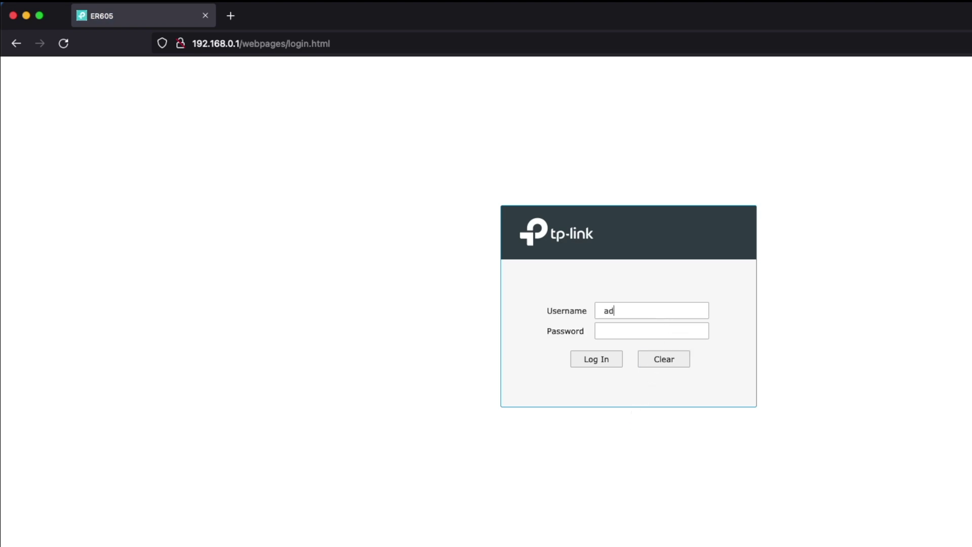
text(min)
key(Tab)
key(Return)
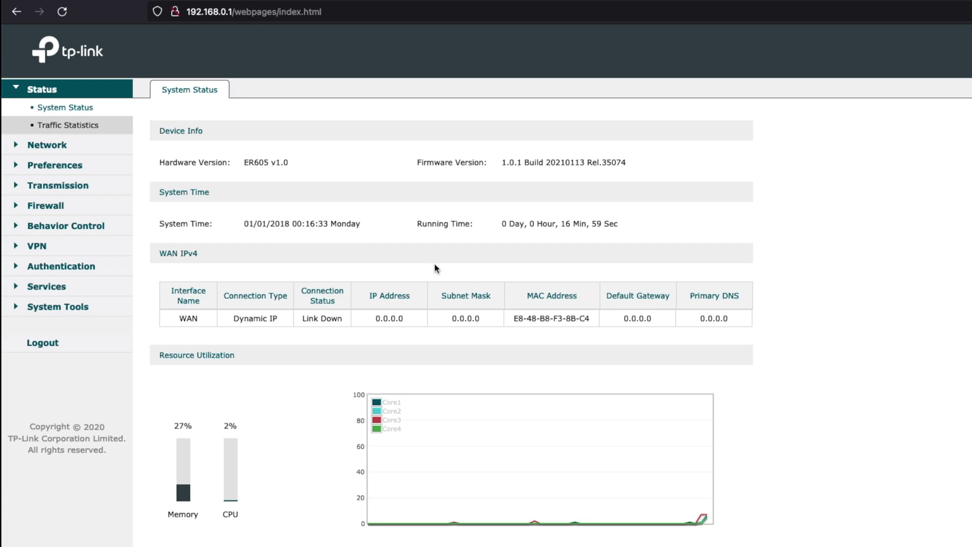
- Under Network > WAN, switch WAN/LAN1, WAN/LAN2 and WAN/LAN3 to WAN ports
click(74, 148)
click(47, 127)
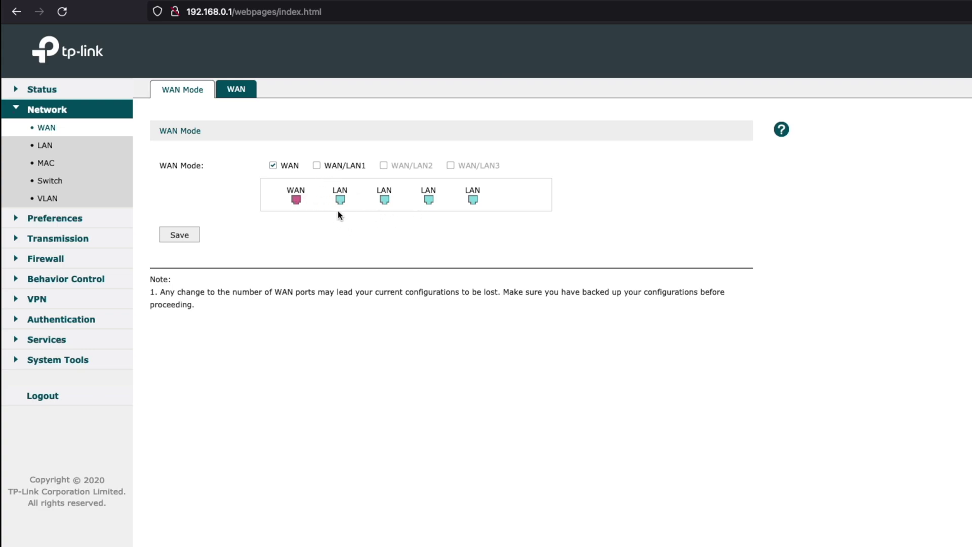
click(316, 165)
click(384, 165)
click(450, 166)
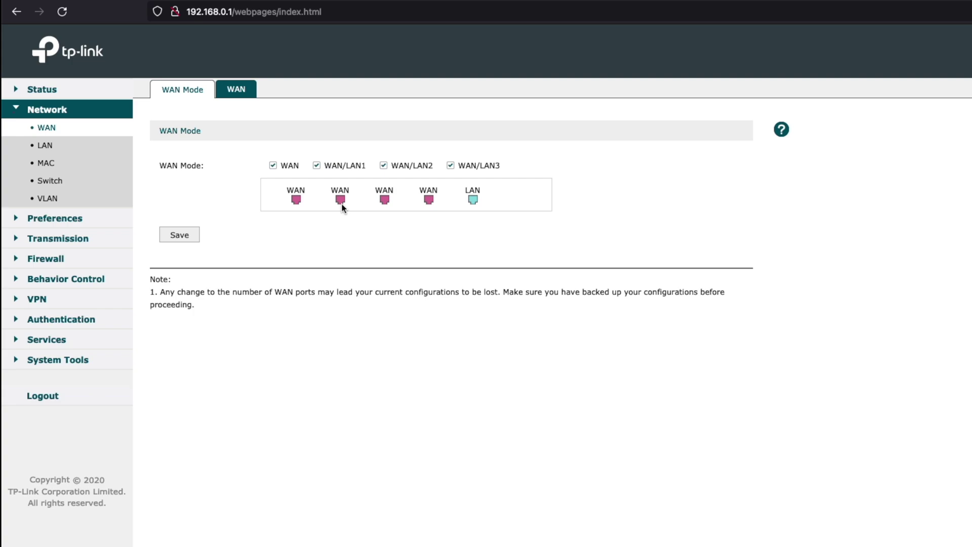
- Return all three ports to LAN for a single WAN, and open the LAN settings
click(450, 167)
click(384, 168)
click(315, 166)
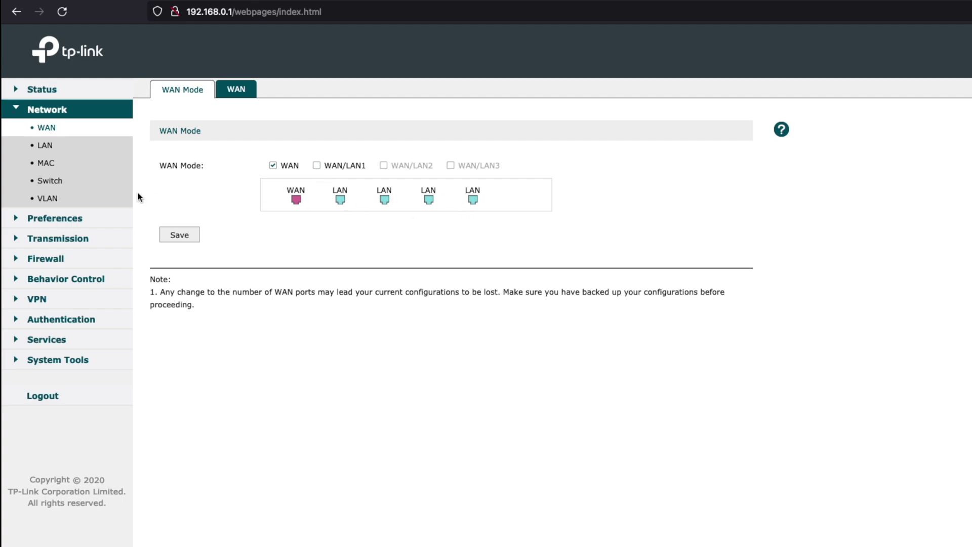
click(47, 149)
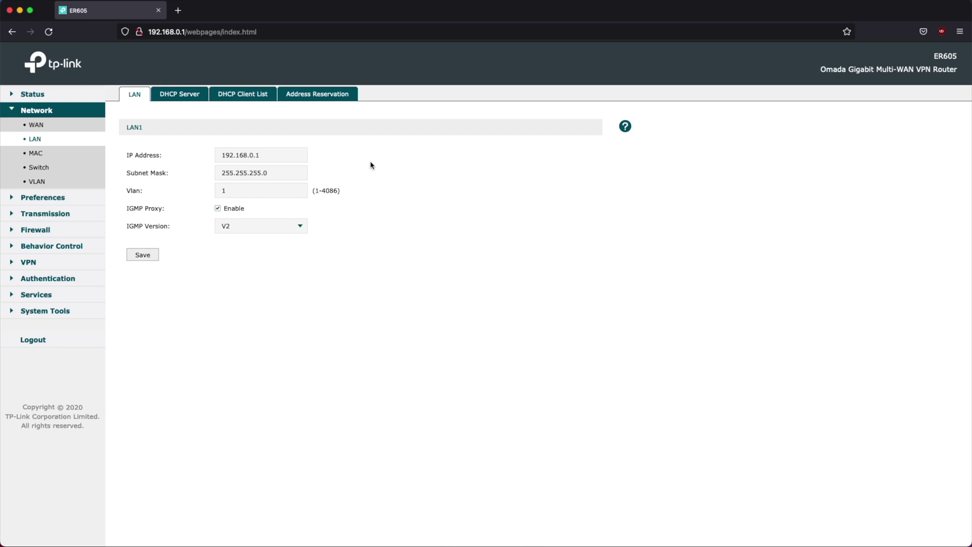
- Check the DHCP Server range, then enter 10.1.1.10 as the LAN IP without saving
click(189, 100)
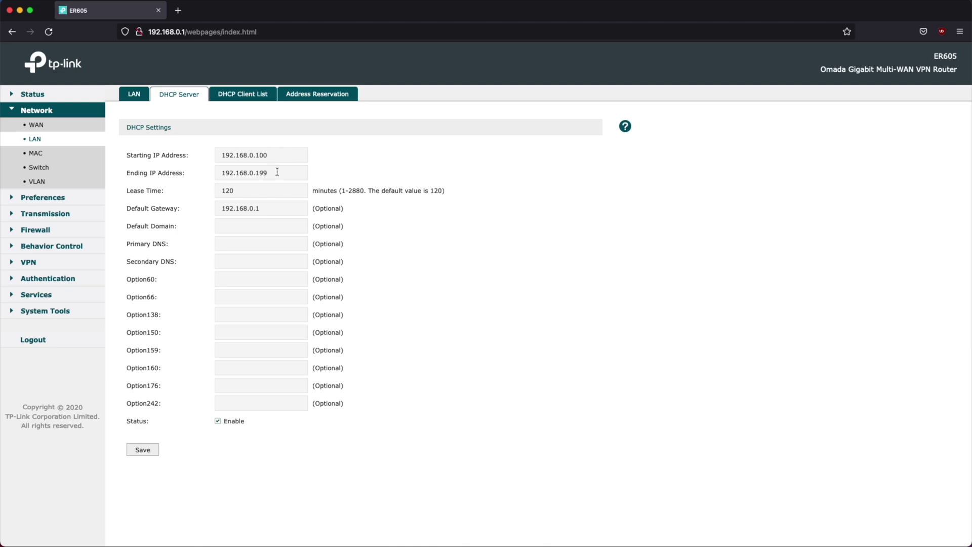
click(140, 99)
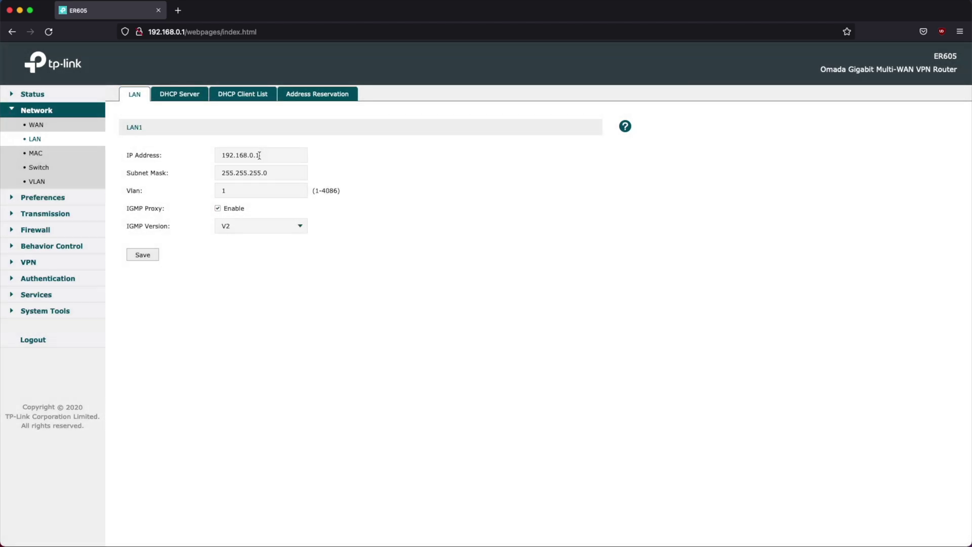
key(Tab)
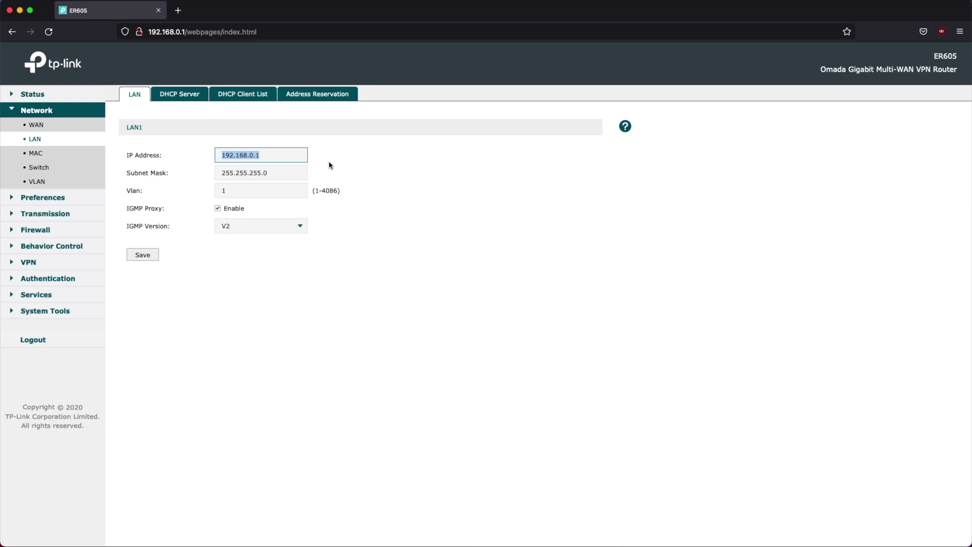
text(10.1.1.10)
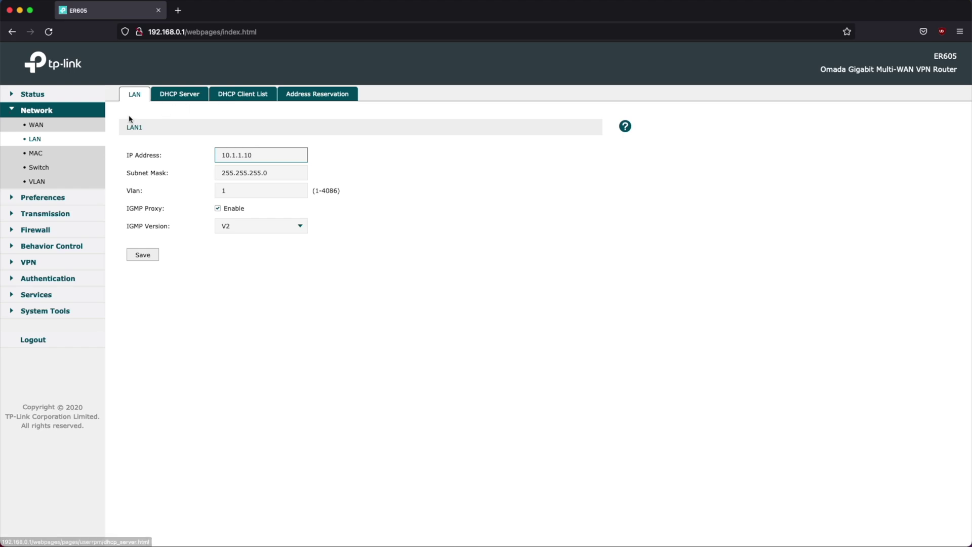
- Browse the VLAN, Switch, IP Group and Firewall pages, then reopen LAN settings at 192.168.0.1
click(37, 181)
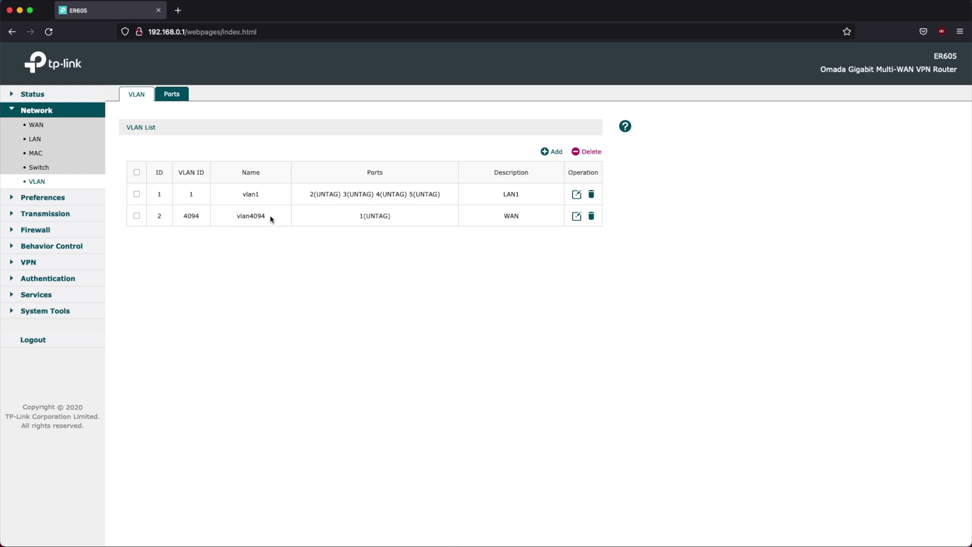
click(38, 167)
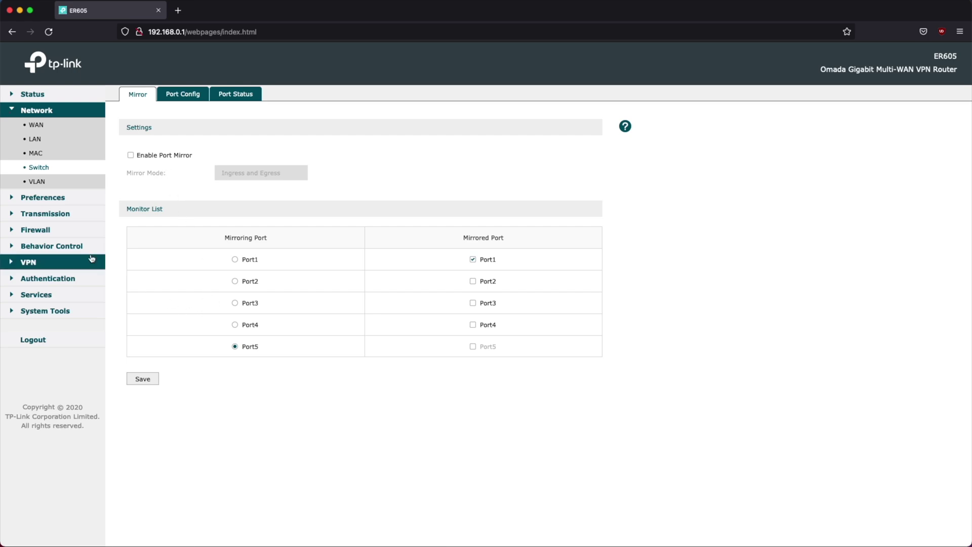
click(50, 200)
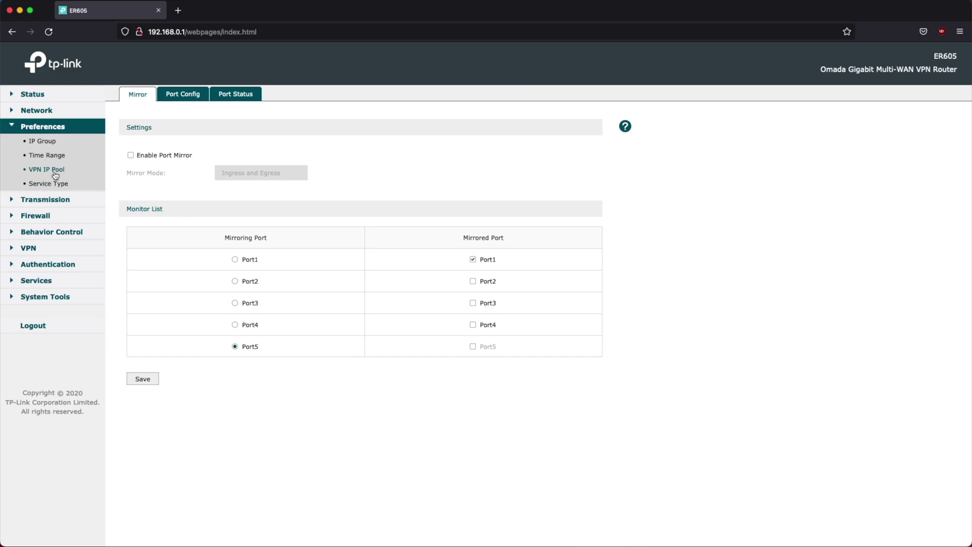
click(55, 146)
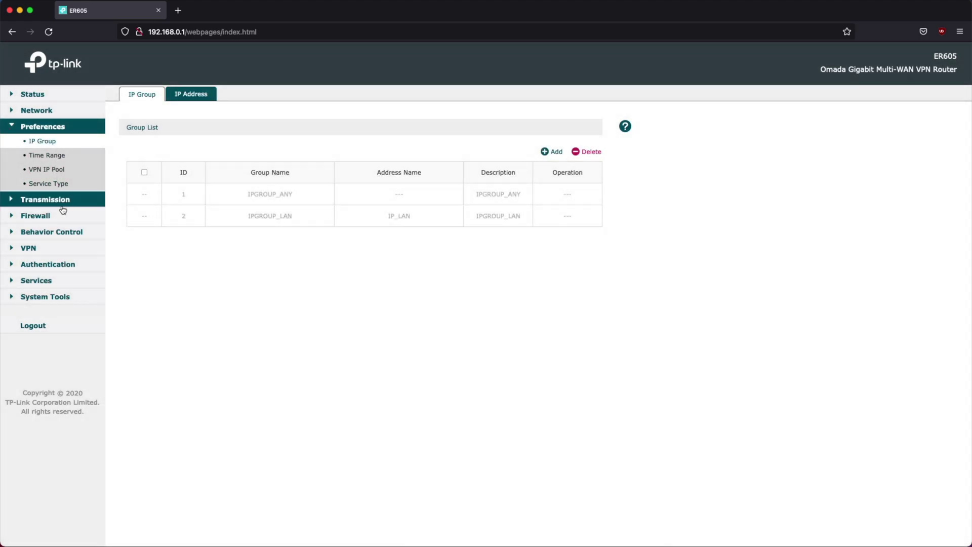
click(38, 218)
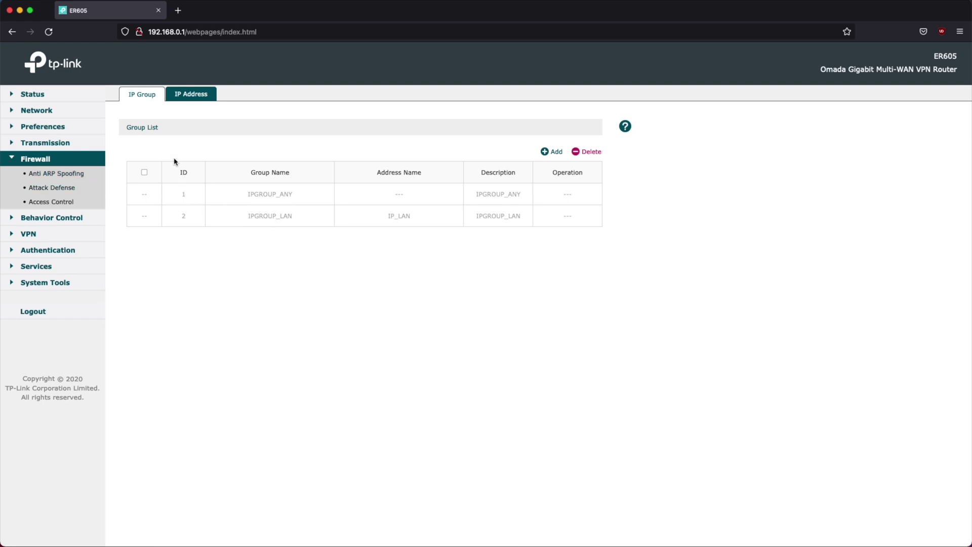
click(32, 114)
click(34, 138)
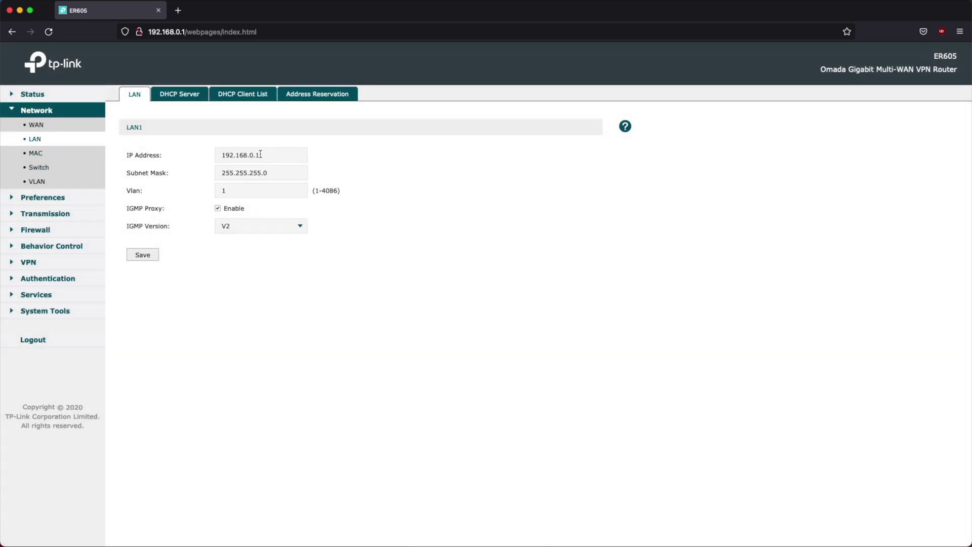
- Change the LAN1 IP address to 10.10.1.1, save it, and confirm the redirect
triple_click(252, 153)
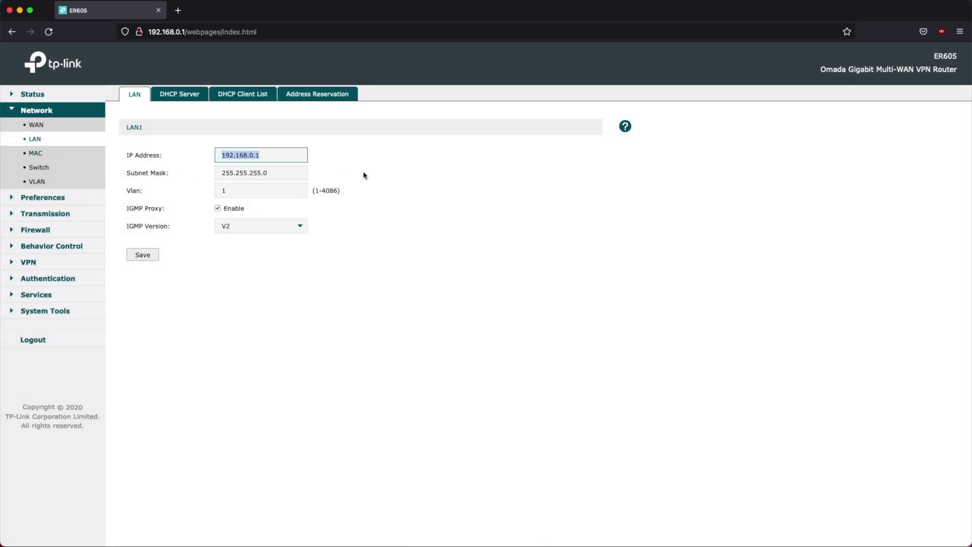
text(172)
click(148, 256)
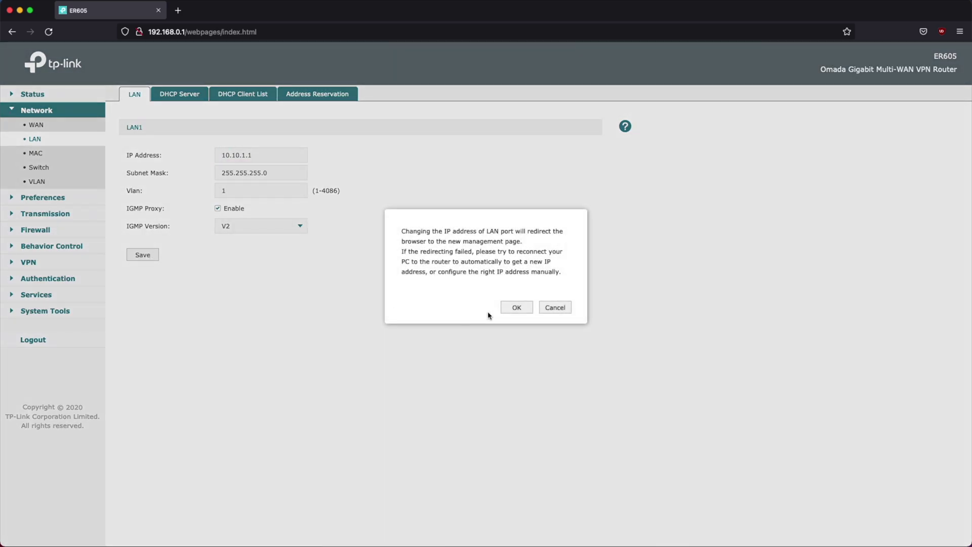
click(517, 306)
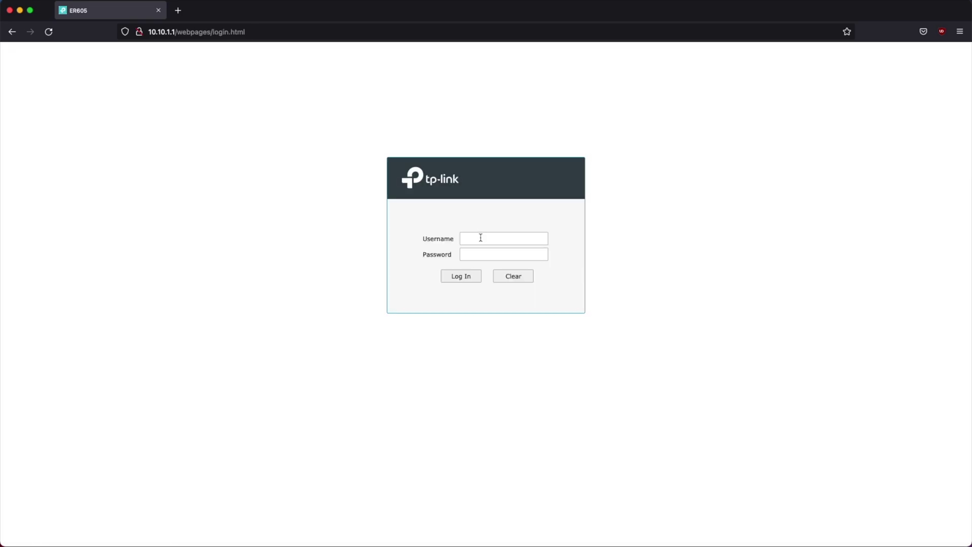
- Log back in as admin with the account password at the new address
click(481, 237)
text(admin)
key(Tab)
text(*)
click(460, 276)
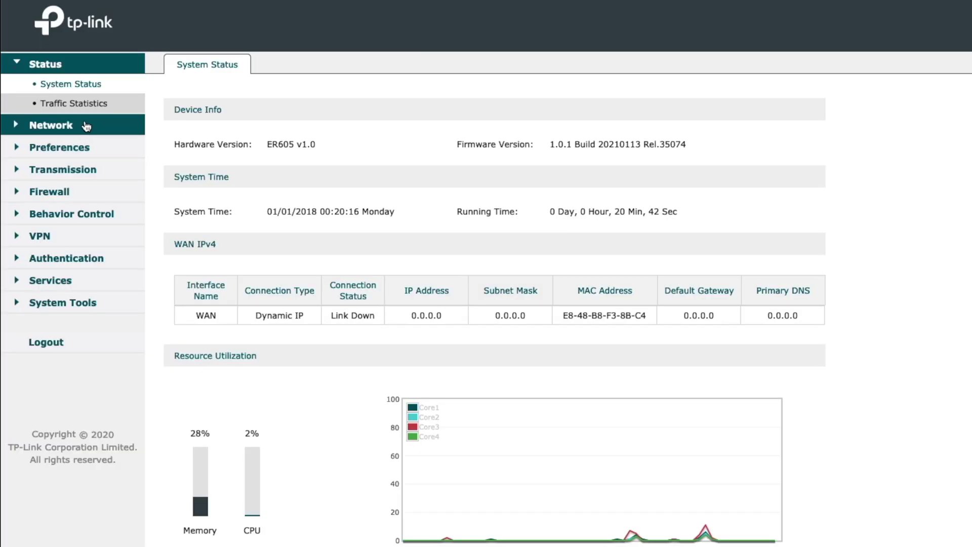
- Verify the LAN IP is 10.10.1.1 and view the DHCP pool 10.10.1.100–10.10.1.199
click(62, 137)
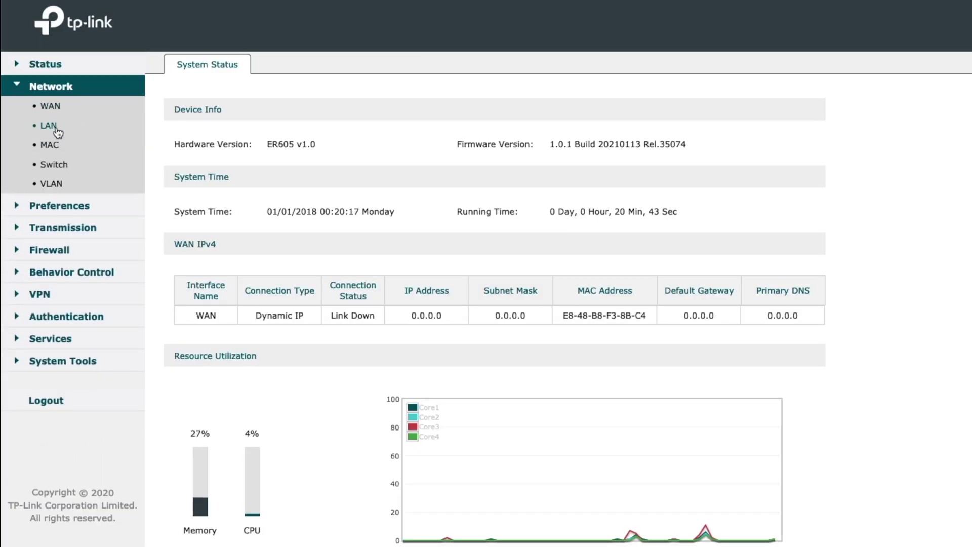
click(57, 132)
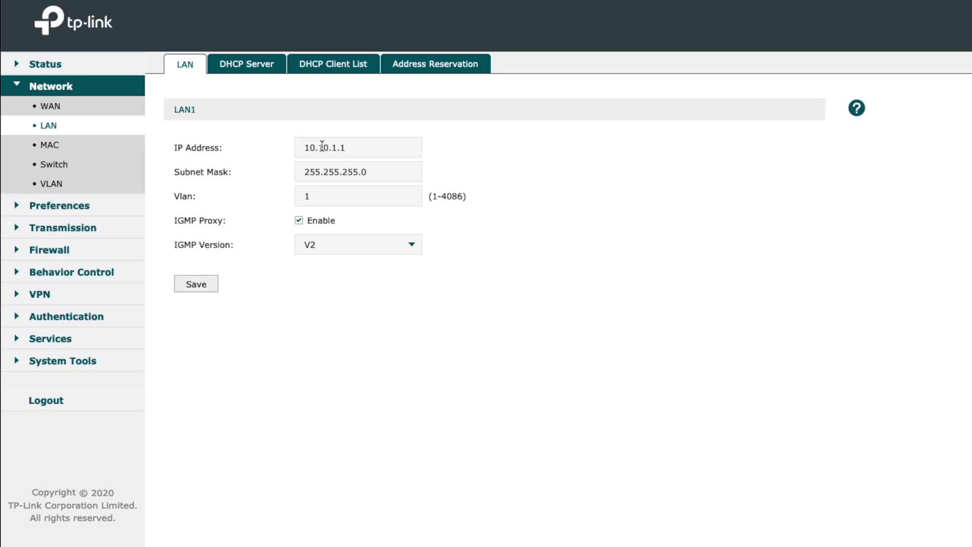
click(247, 68)
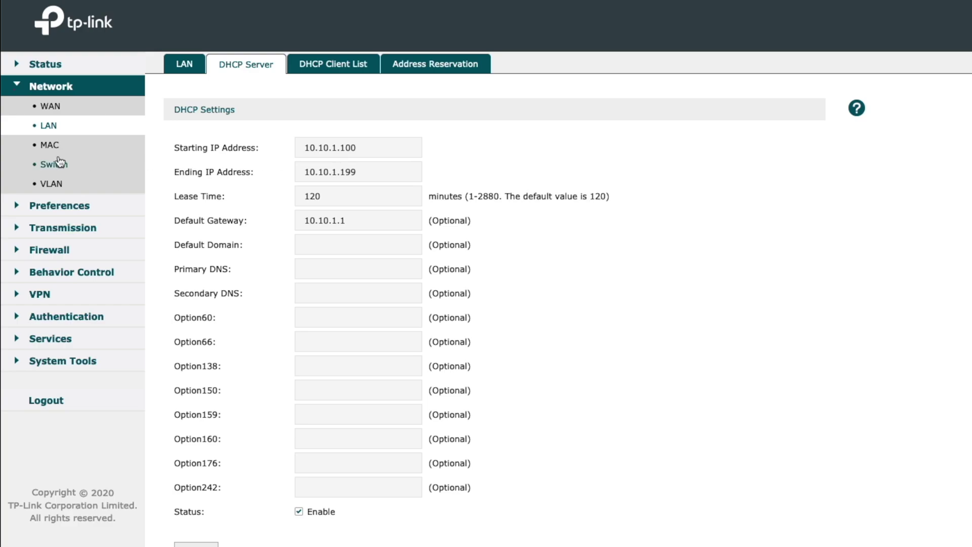
- Review Interface Statistics under Traffic Statistics, then go back to System Status
click(42, 65)
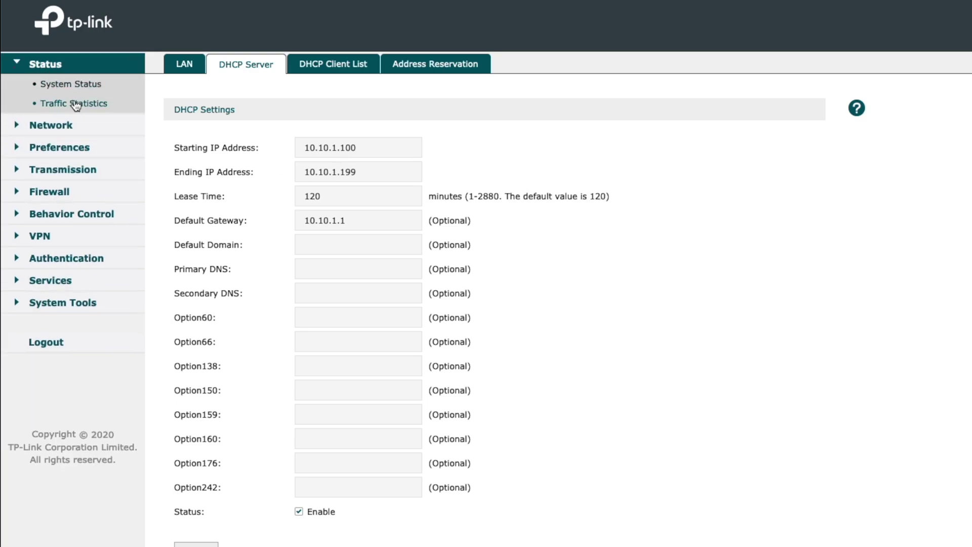
click(74, 102)
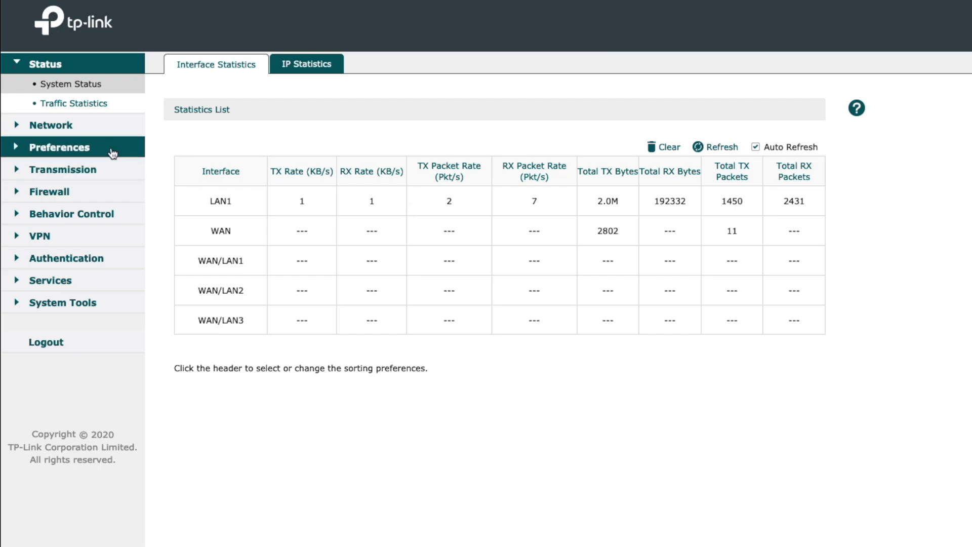
click(84, 85)
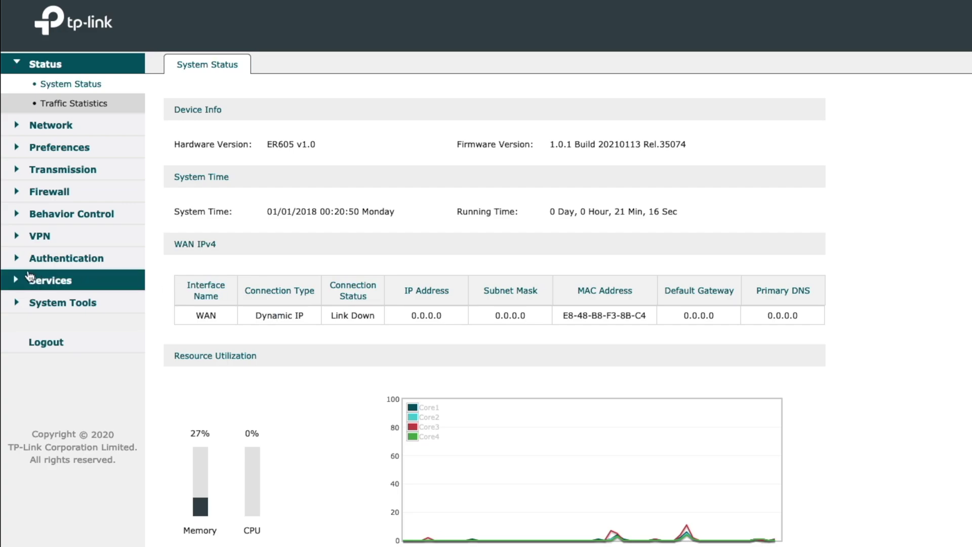
- Expand Authentication and VPN, and view Behavior Control's Web Filtering and Web Security page
click(49, 258)
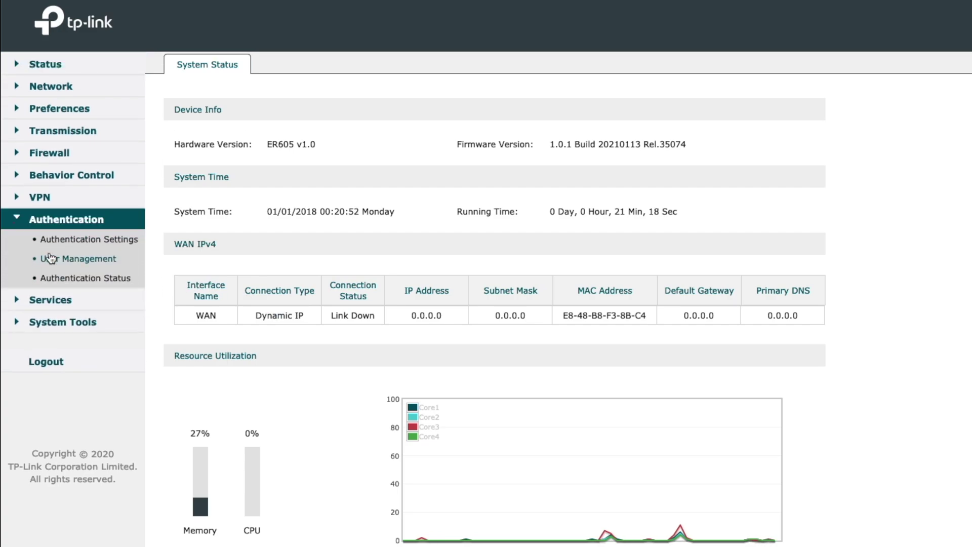
click(63, 203)
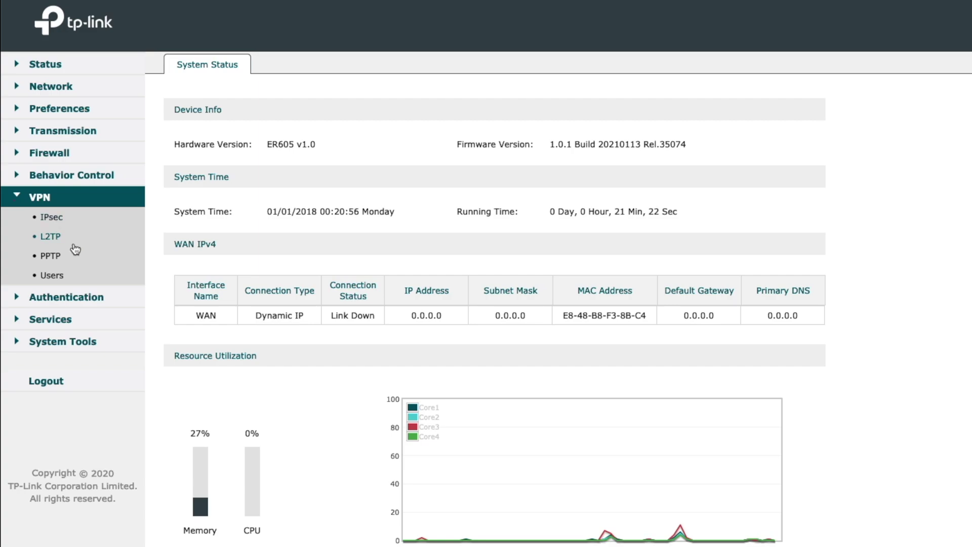
click(77, 178)
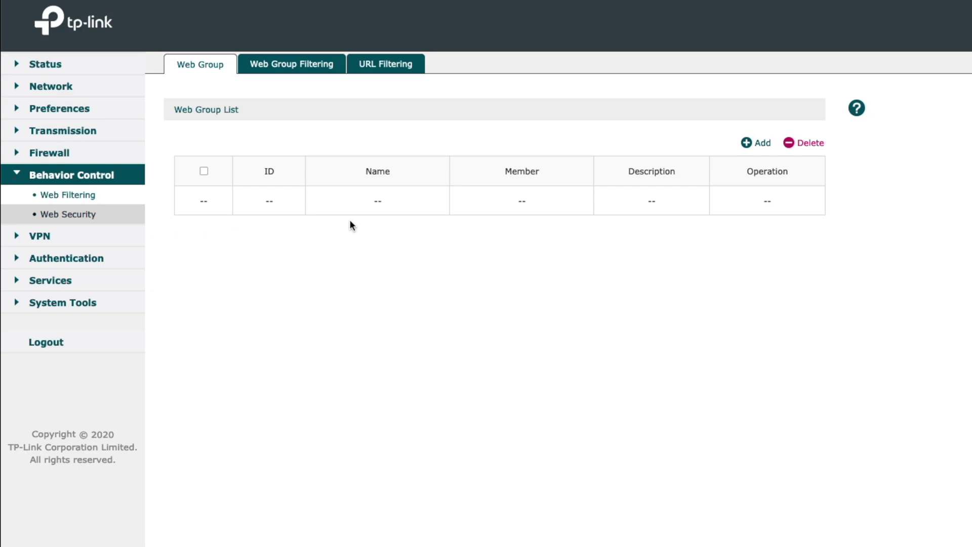
click(82, 215)
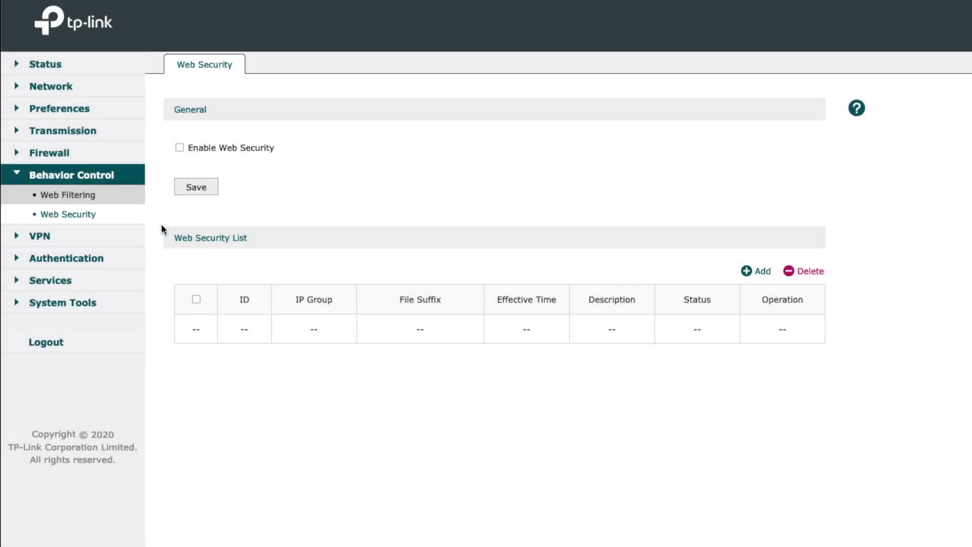
- Visit Firewall's Anti ARP Spoofing, Attack Defense and Access Control pages, ending on the empty rule list
click(68, 154)
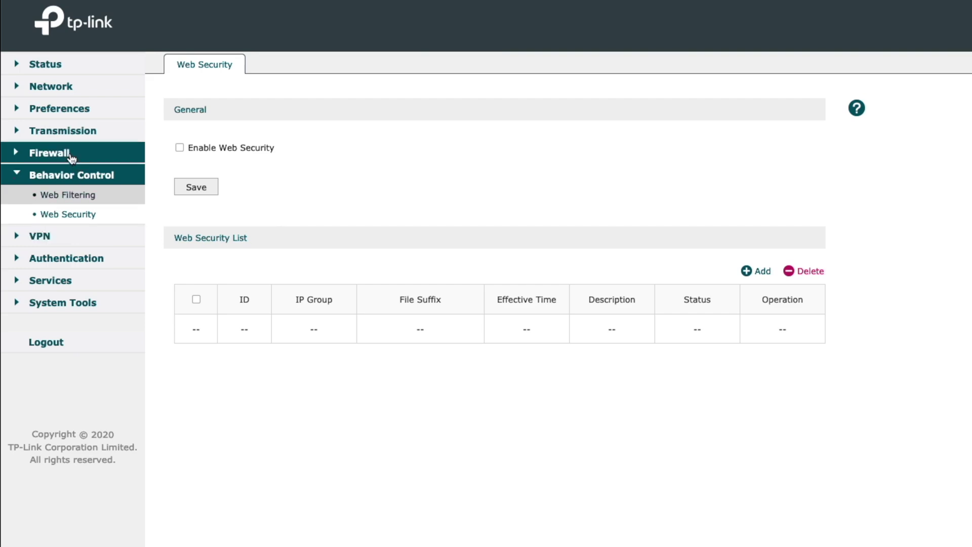
click(84, 174)
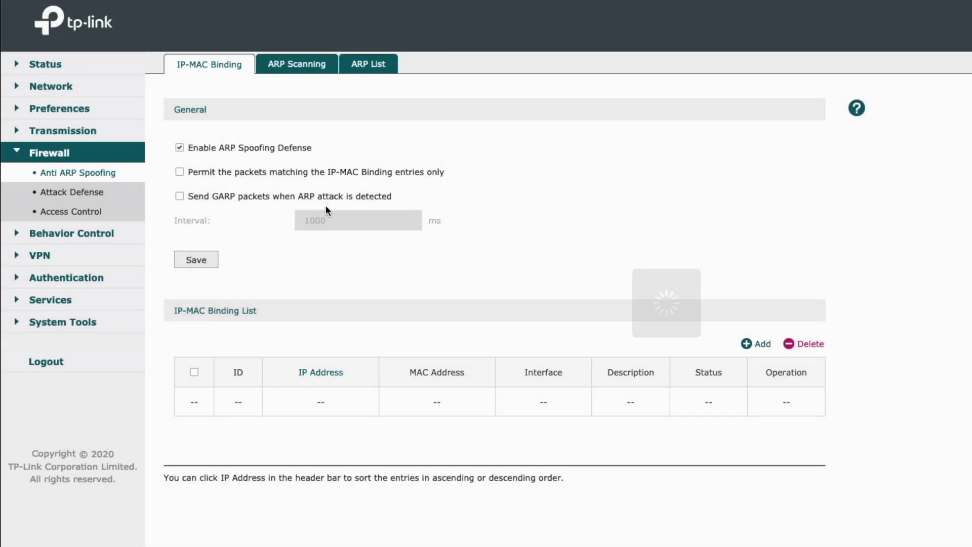
click(81, 194)
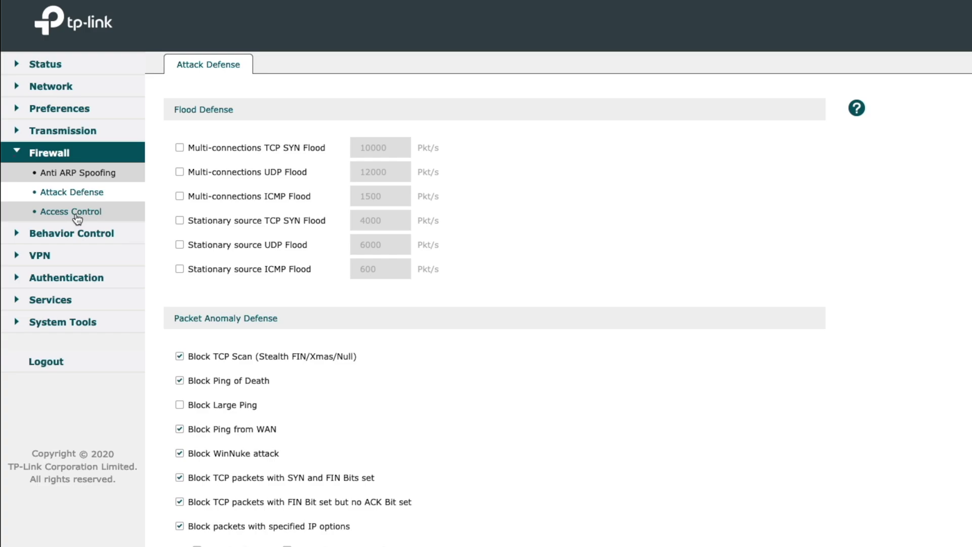
click(76, 211)
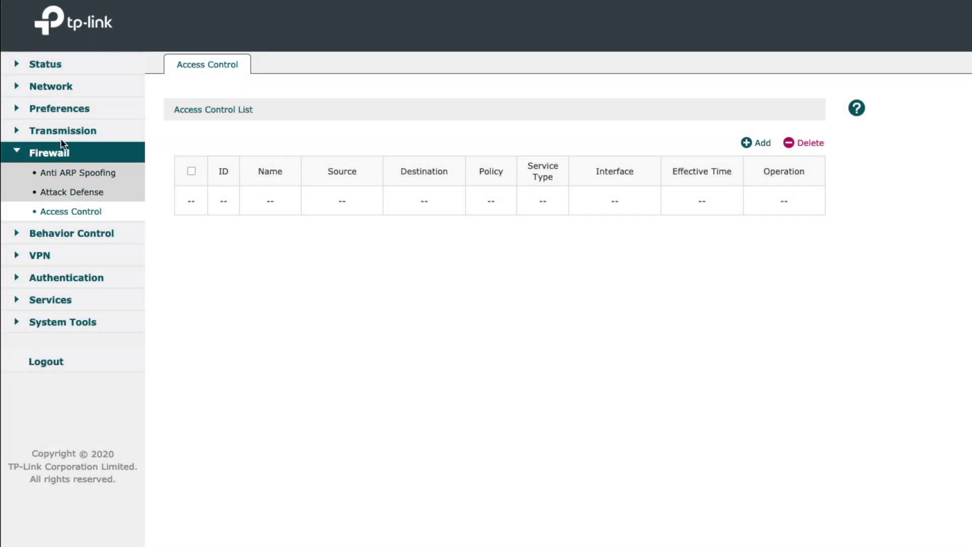
click(54, 157)
click(67, 156)
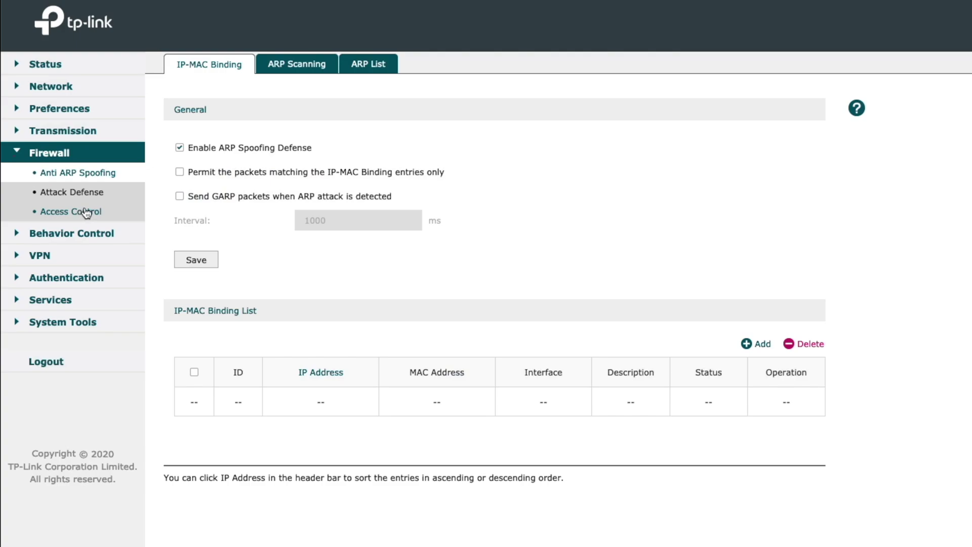
click(81, 212)
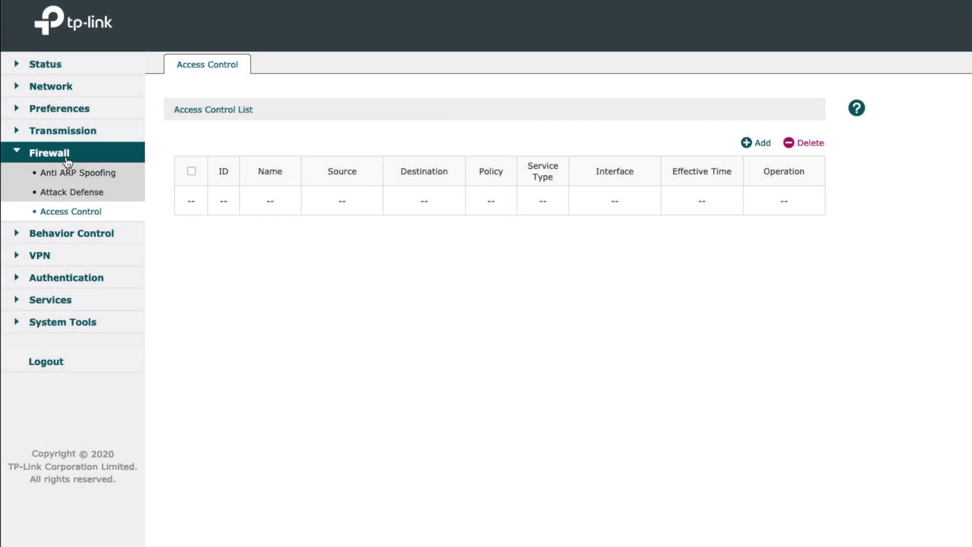
- Visit Transmission's NAT, Bandwidth Control, Load Balancing and Routing pages, then Preferences > IP Group
click(71, 152)
click(71, 131)
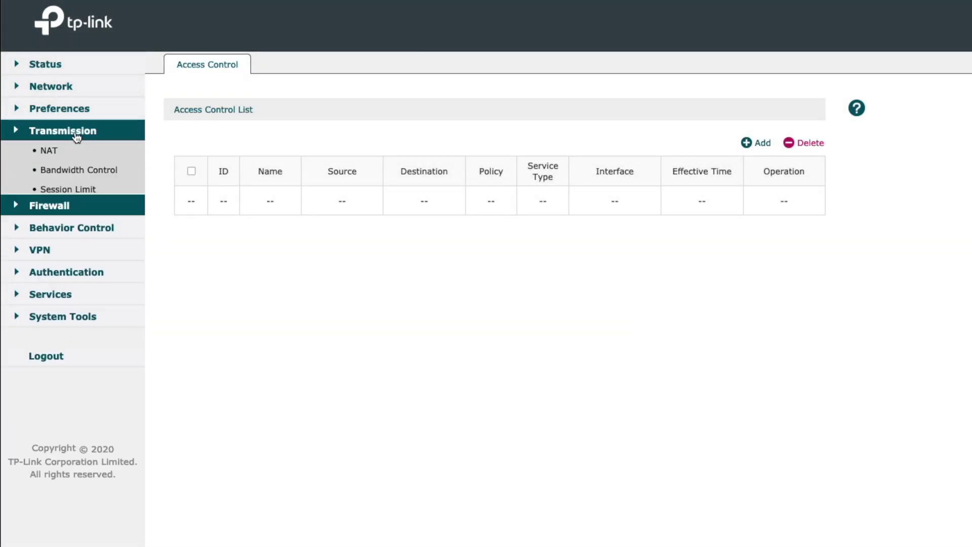
click(74, 153)
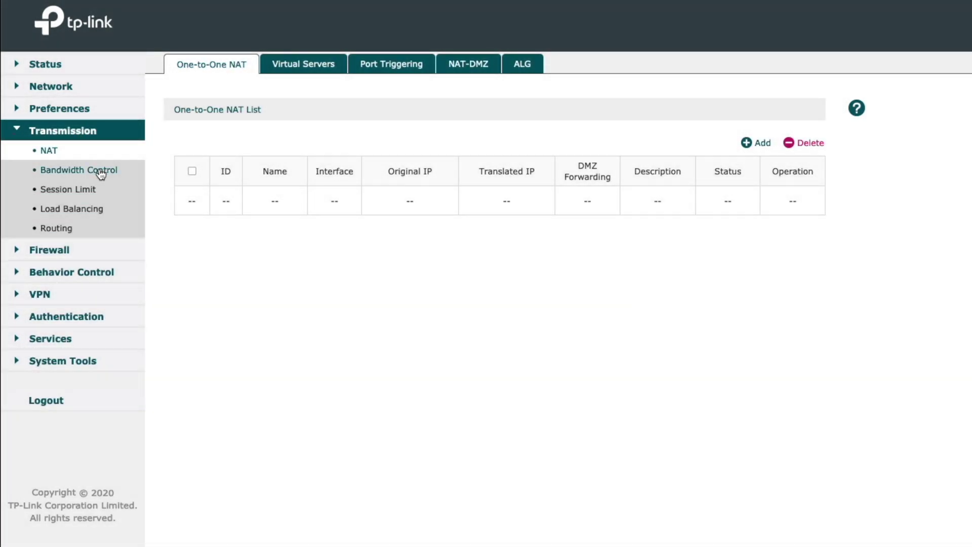
click(101, 173)
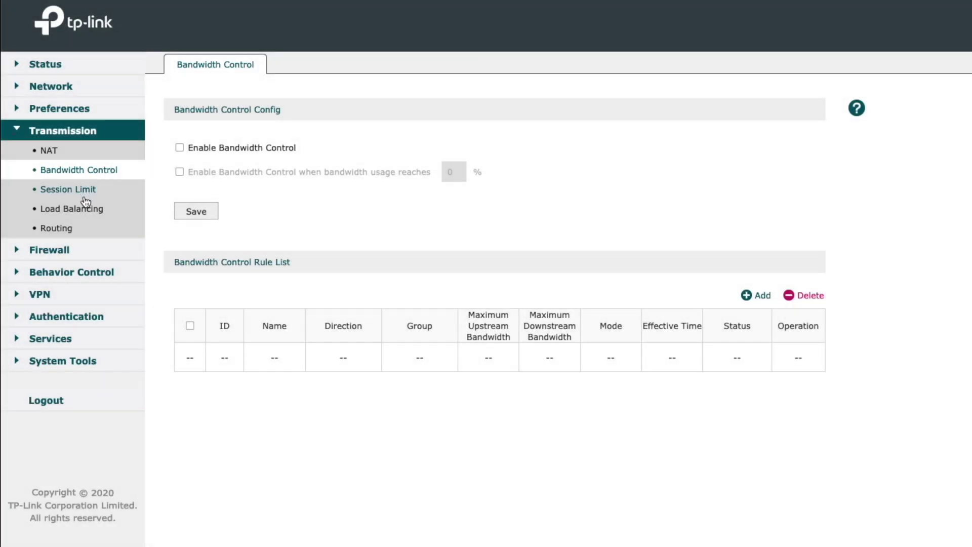
click(89, 213)
click(76, 228)
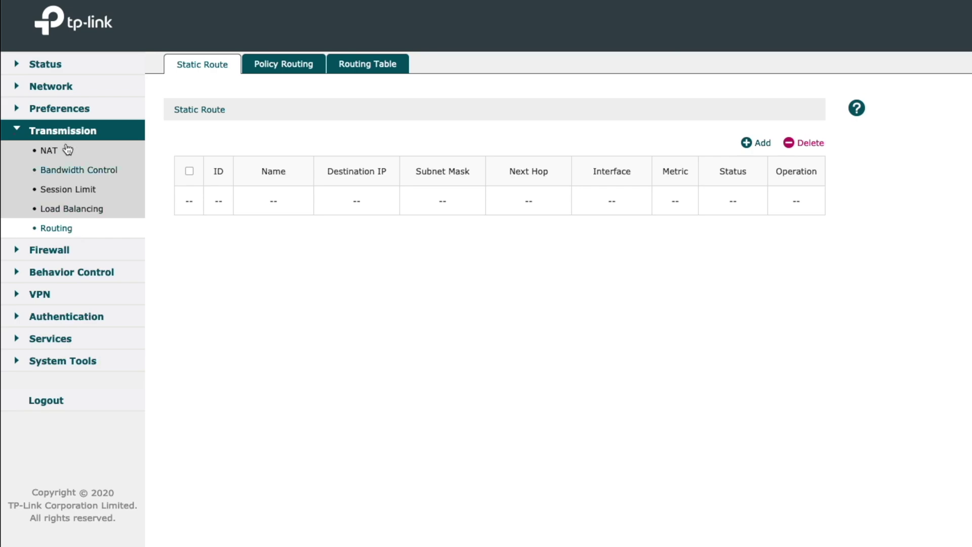
click(59, 108)
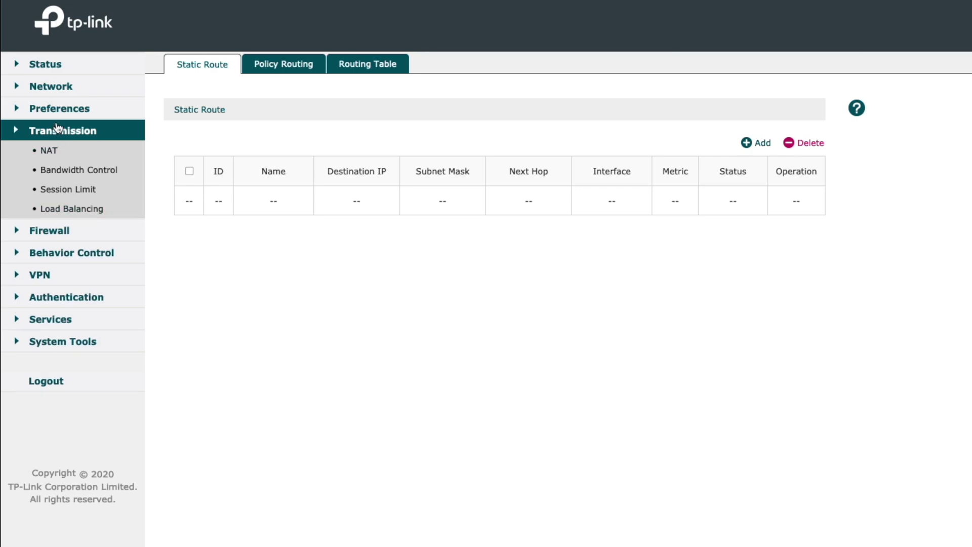
click(77, 128)
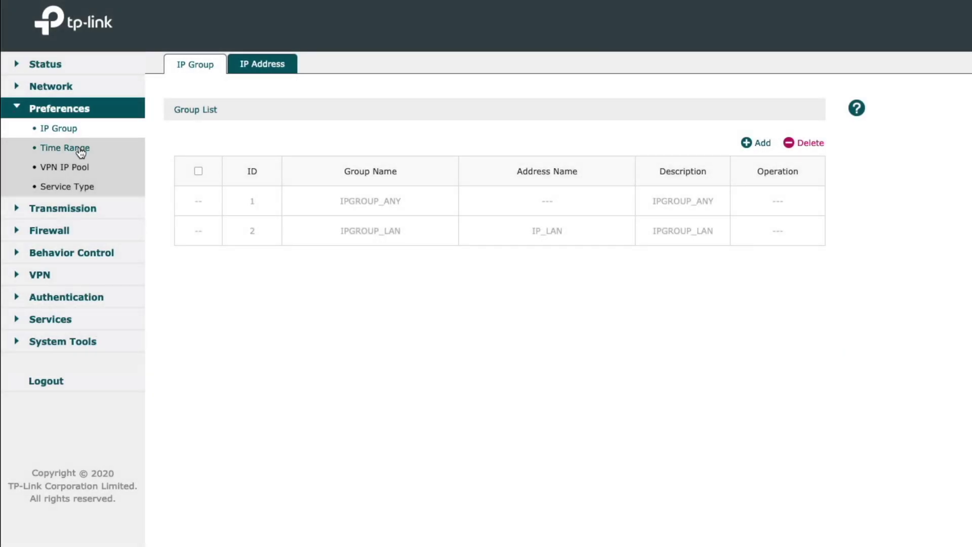